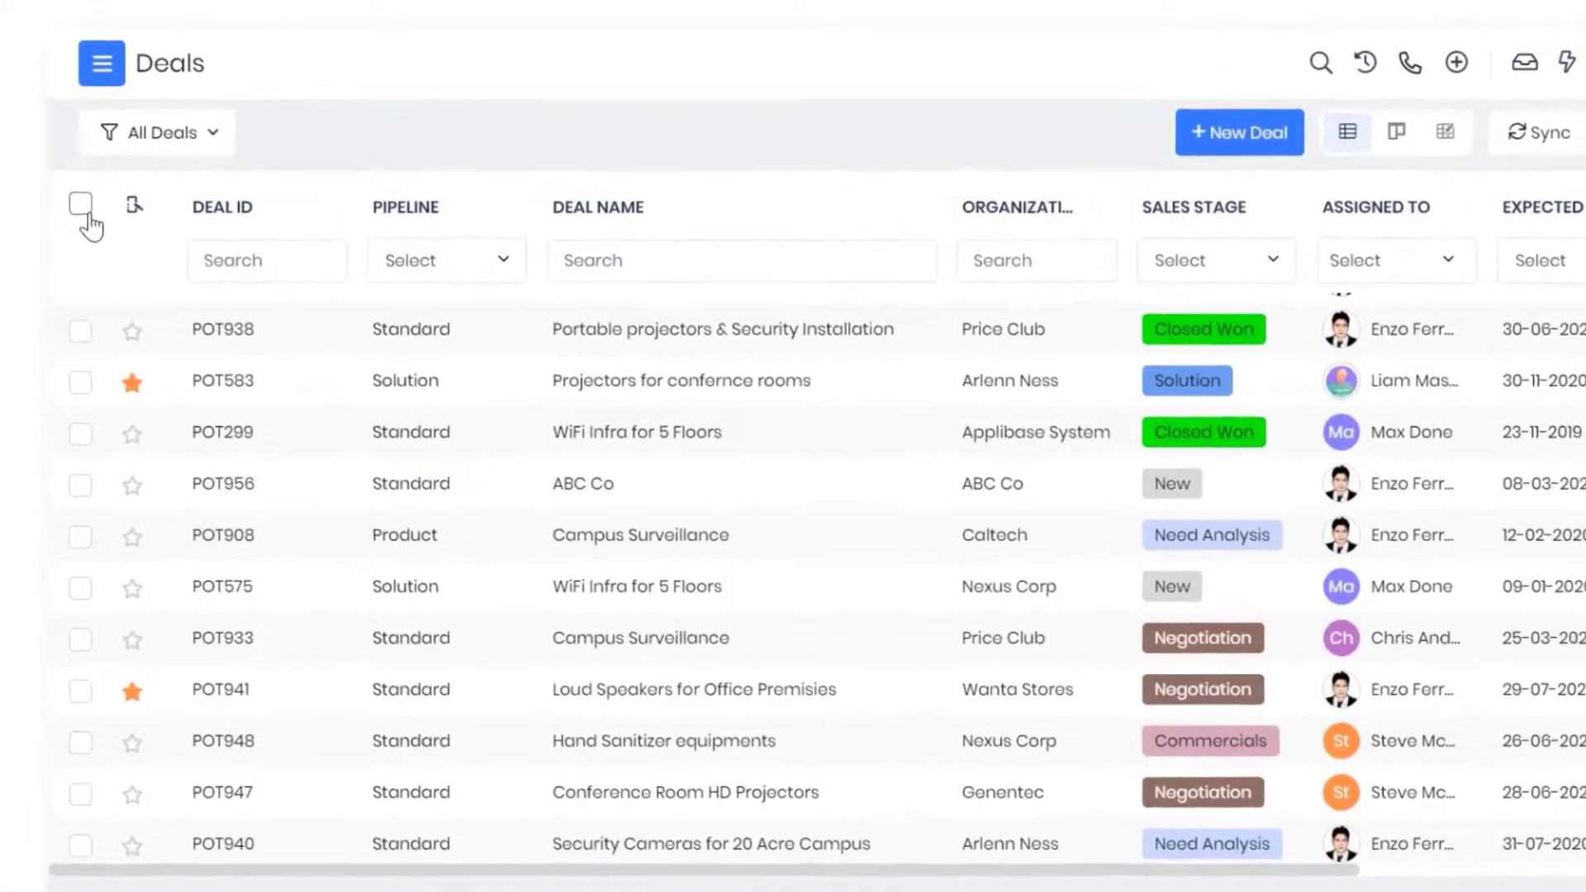
Step: Select all 20 deals on the page and show the extra bulk actions
{"action": "left_click", "coordinate": [76, 195]}
{"action": "left_click", "coordinate": [411, 153]}
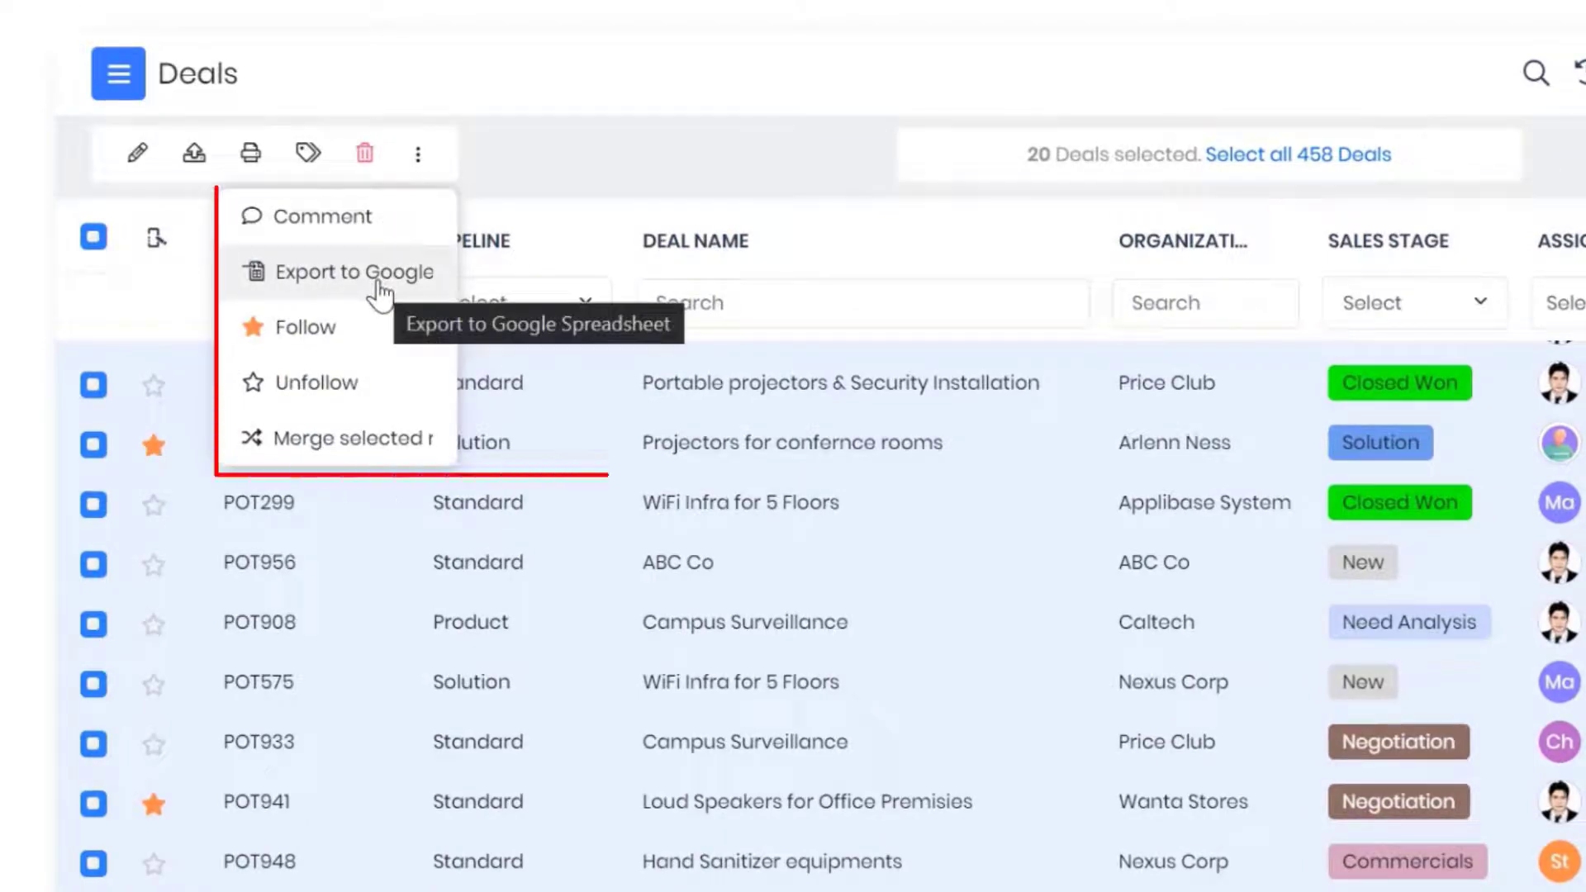
Step: Export to Google using Create Sheet and Add Data, naming the spreadsheet 'Recent Deals'
{"action": "left_click", "coordinate": [381, 292]}
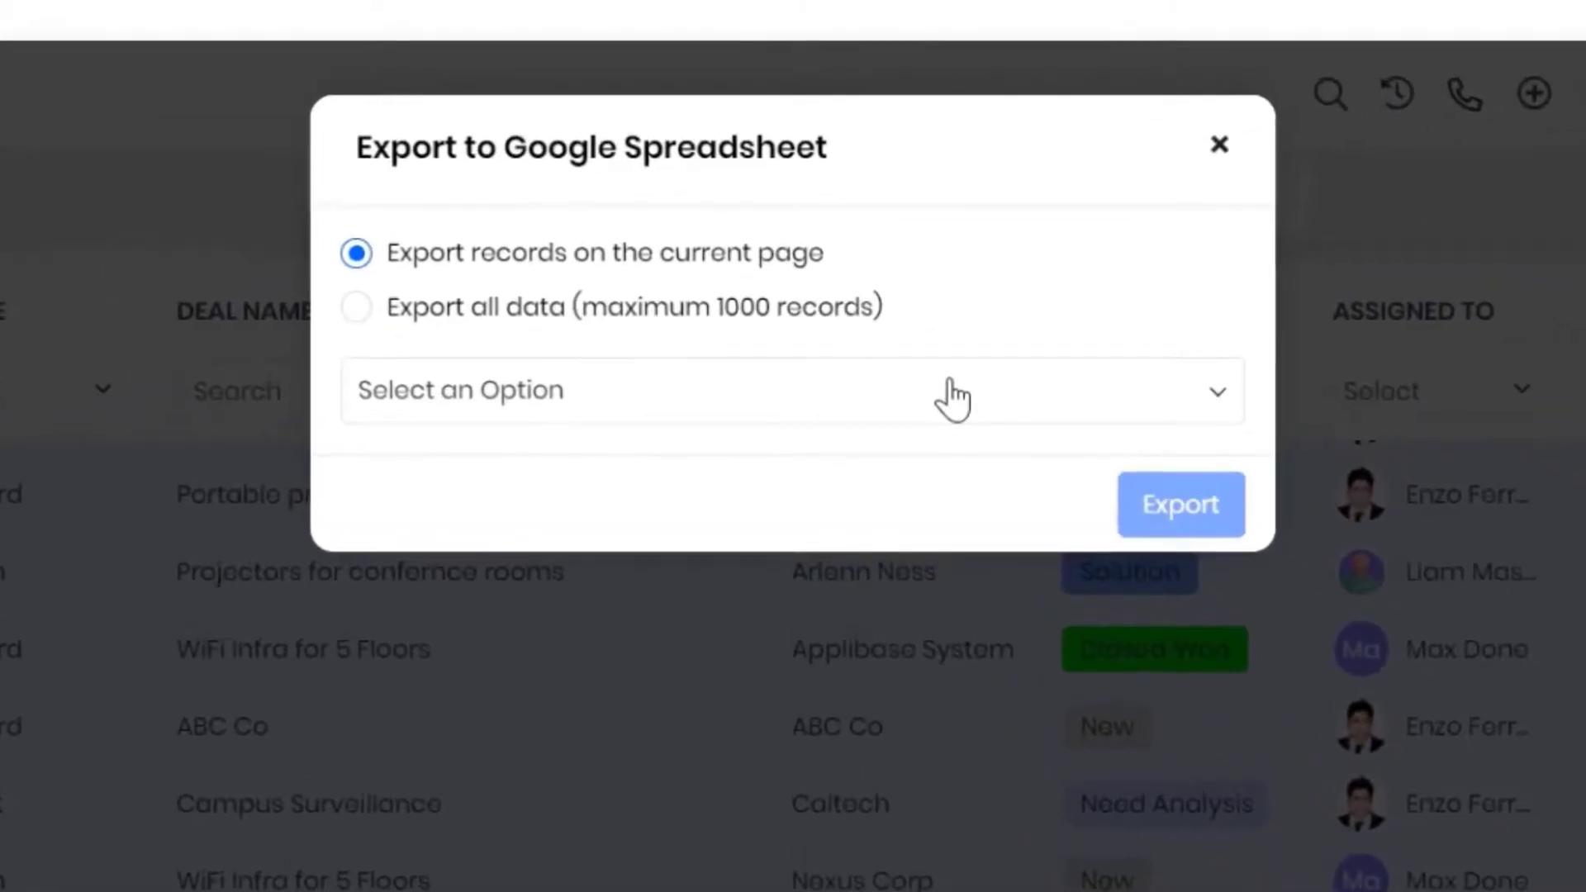
{"action": "left_click", "coordinate": [953, 399]}
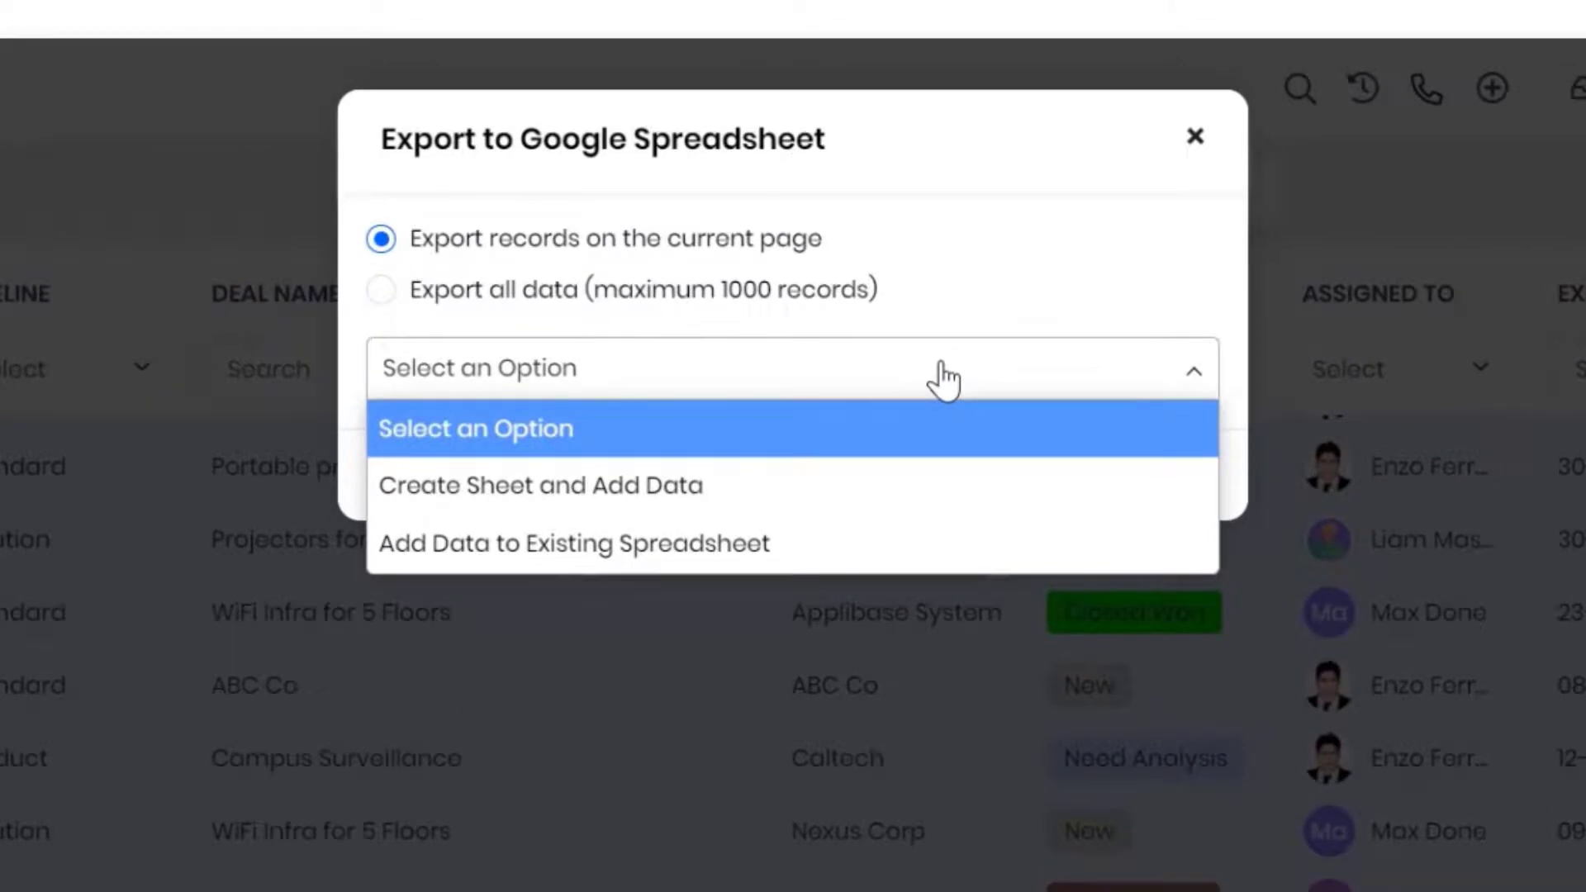
{"action": "left_click", "coordinate": [893, 484]}
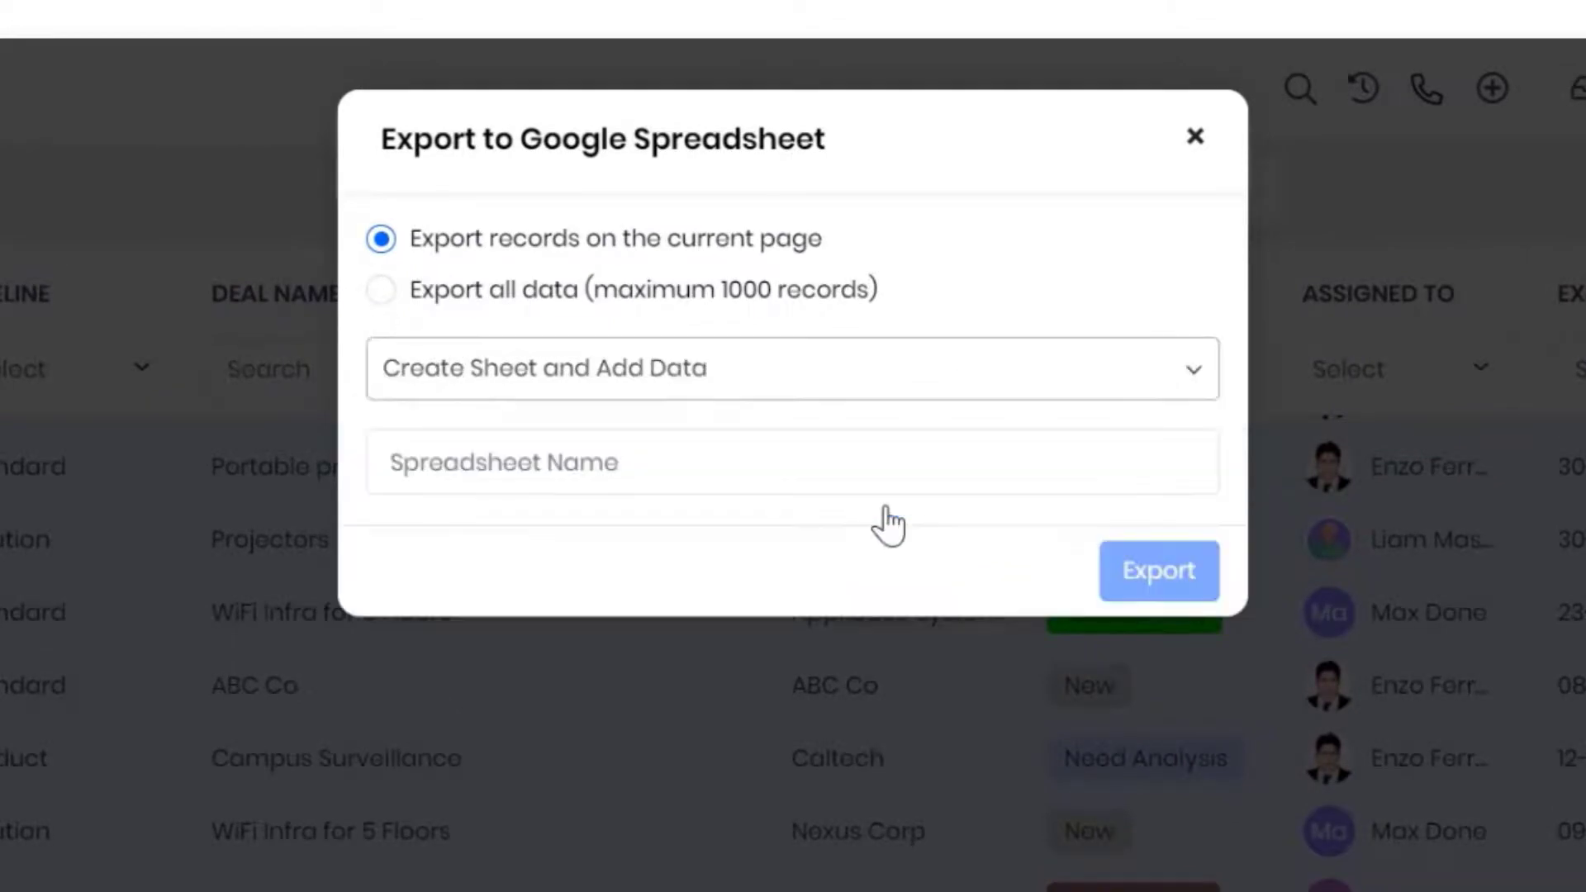
{"action": "left_click", "coordinate": [885, 475]}
{"action": "type", "text": "Recent Deals"}
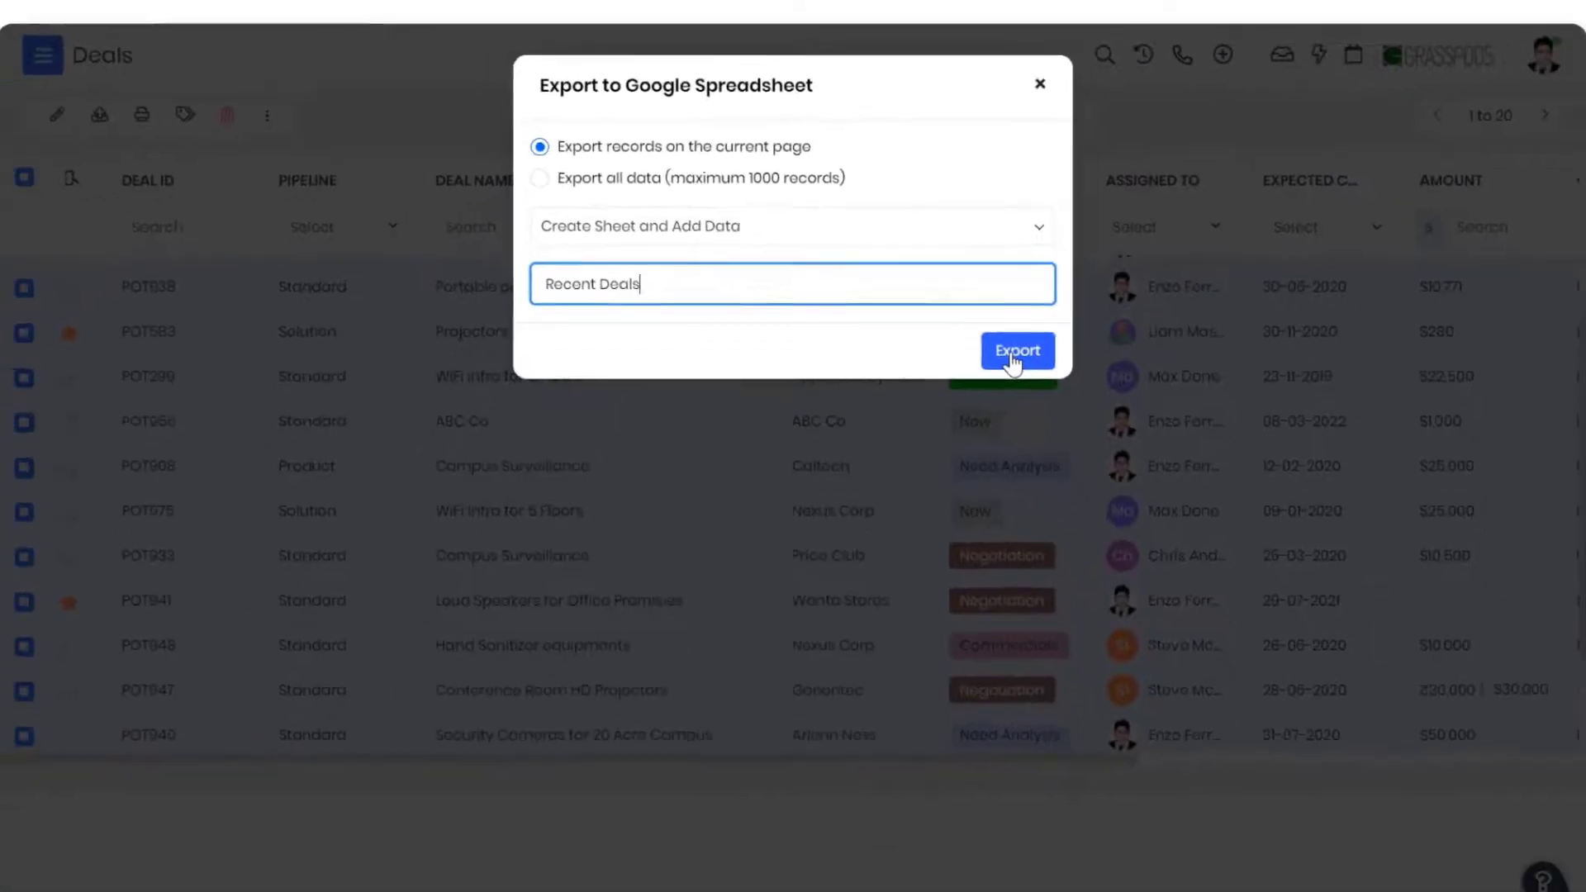
{"action": "left_click", "coordinate": [1014, 357]}
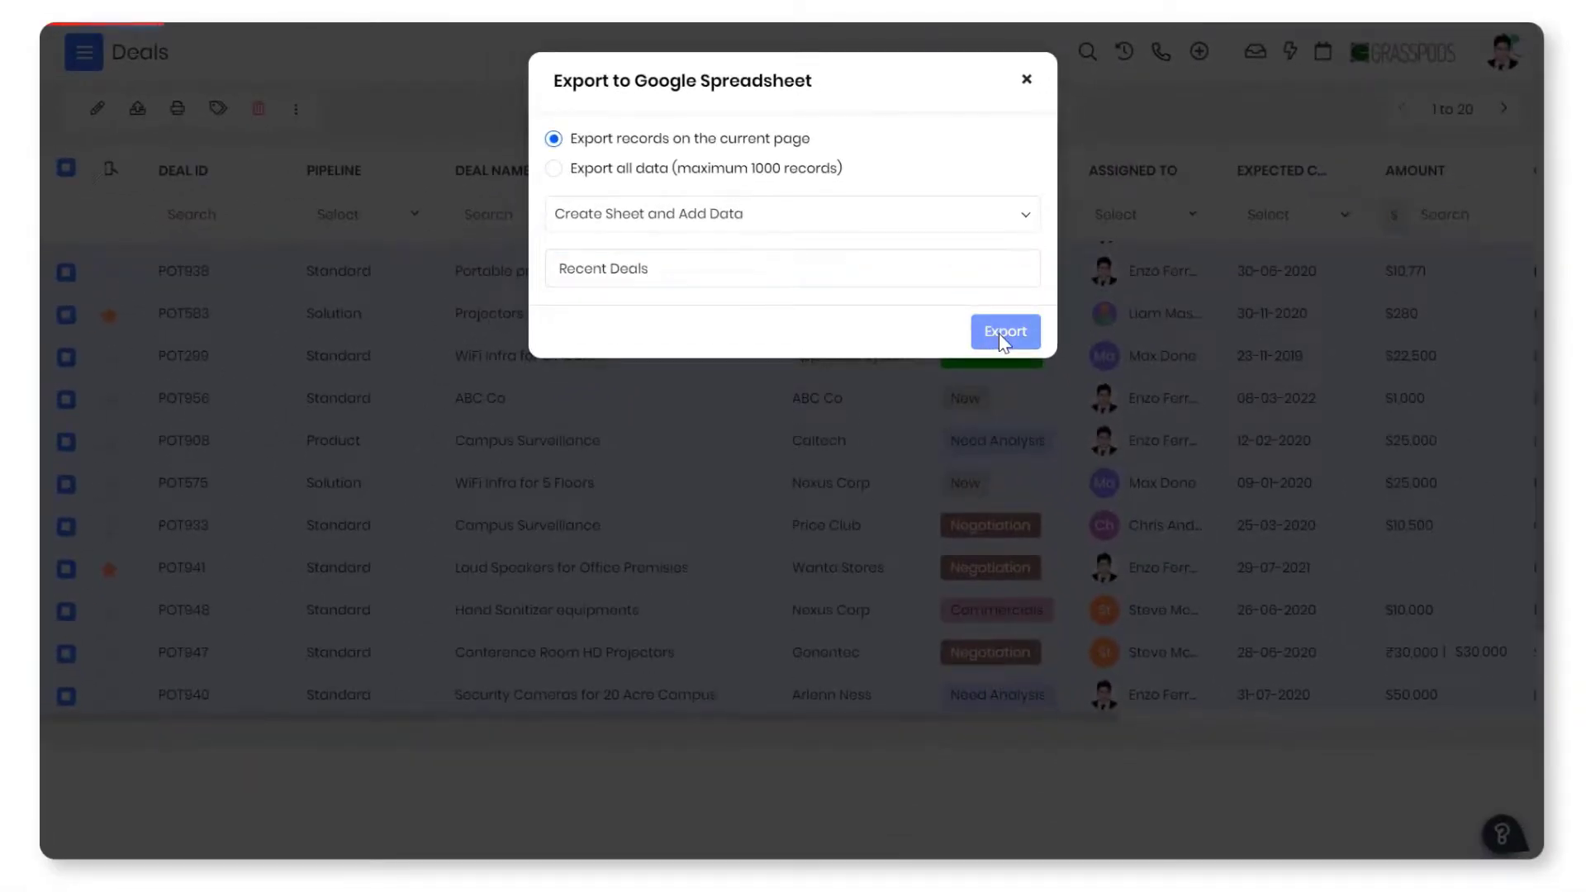